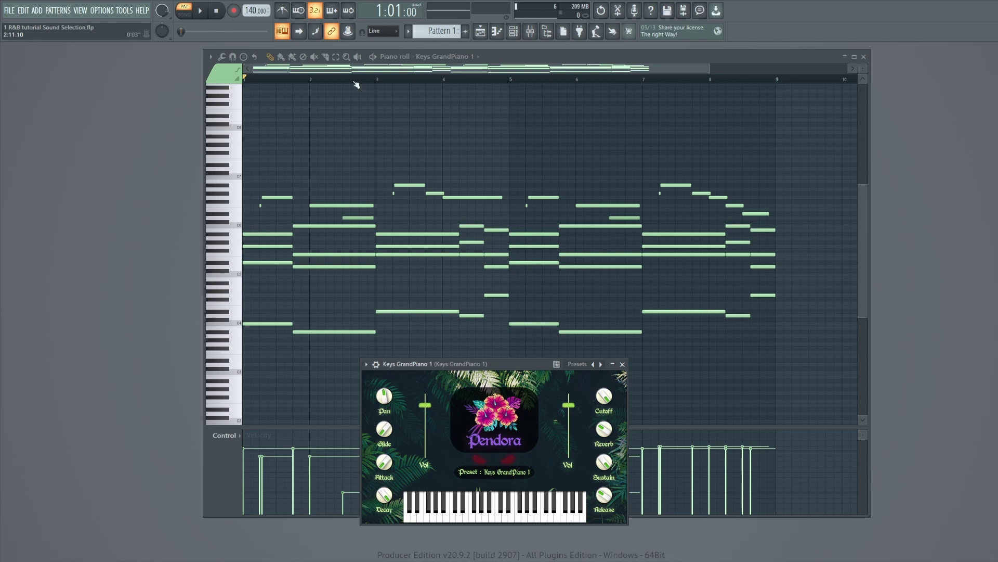
key("space")
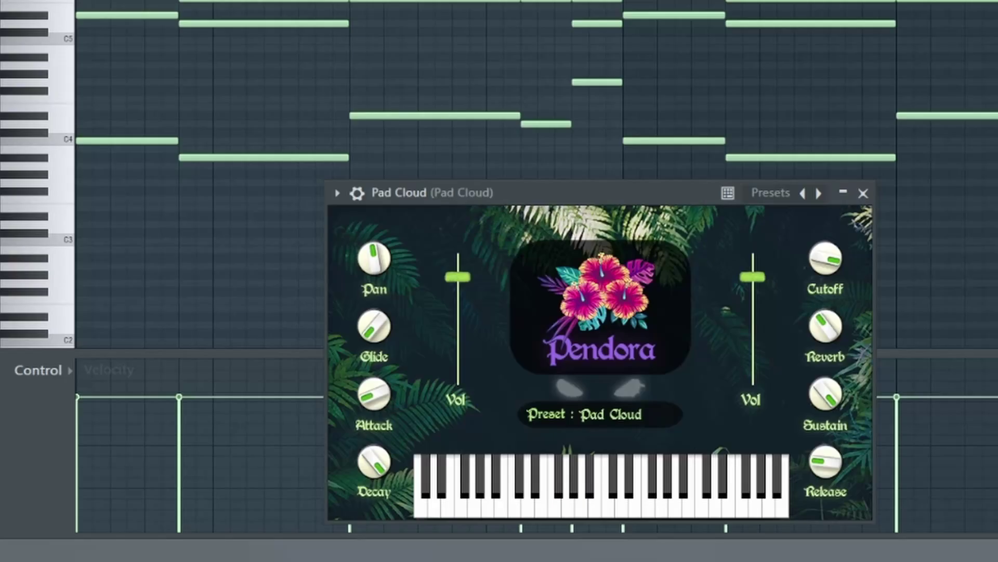
- Play the Pad Cloud chord pattern, then stop playback and return to the start
key("space")
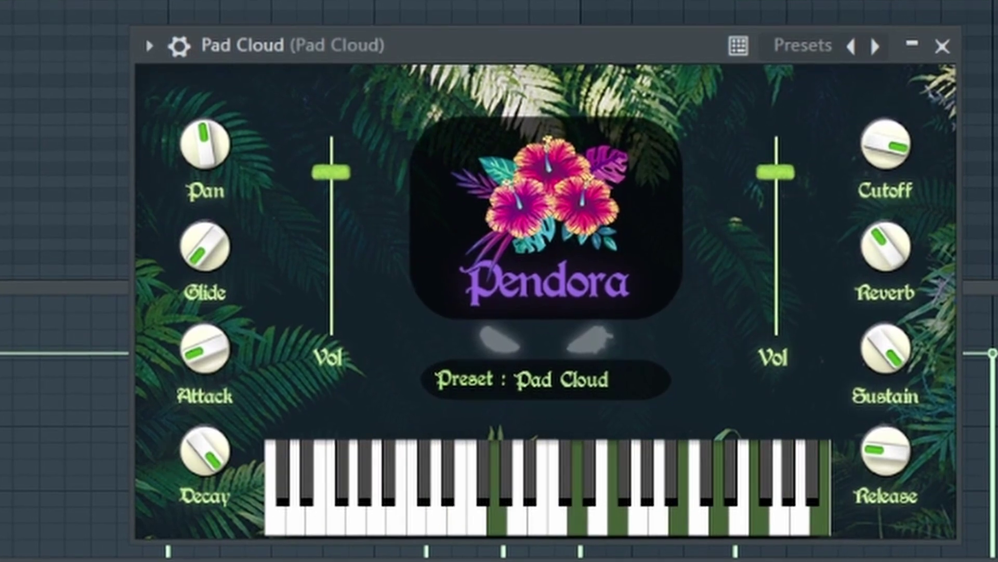
key("space")
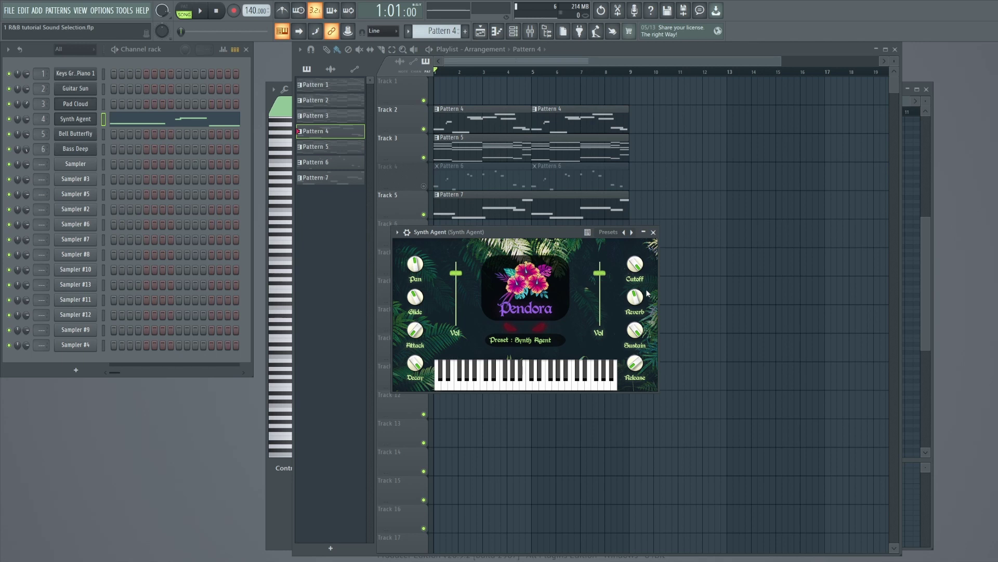
- Play the whole arrangement from bar 1
key("space")
- Unmute Track 4, mute Track 2, and play the arrangement with the Bell Butterfly melody
left_click(423, 185)
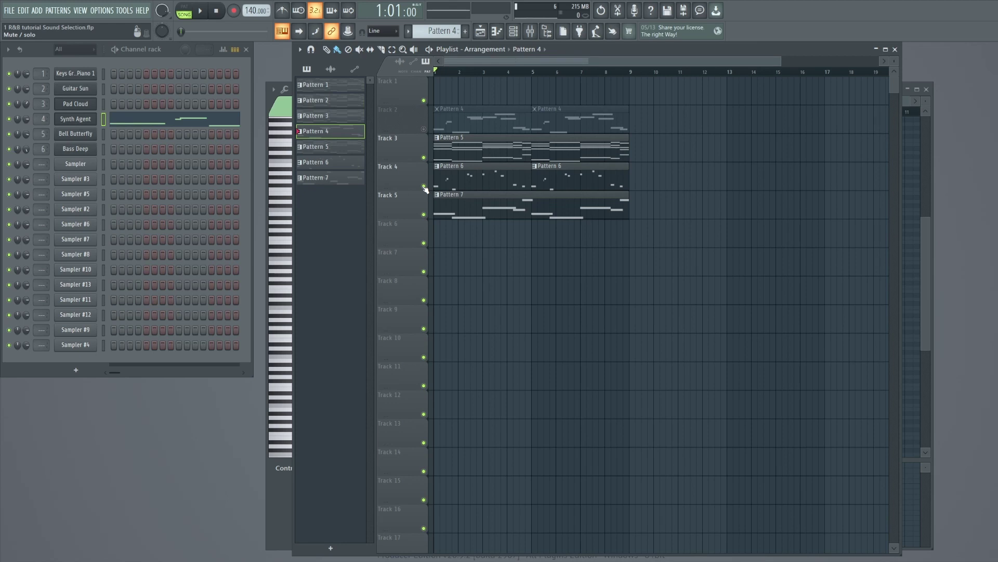
key("space")
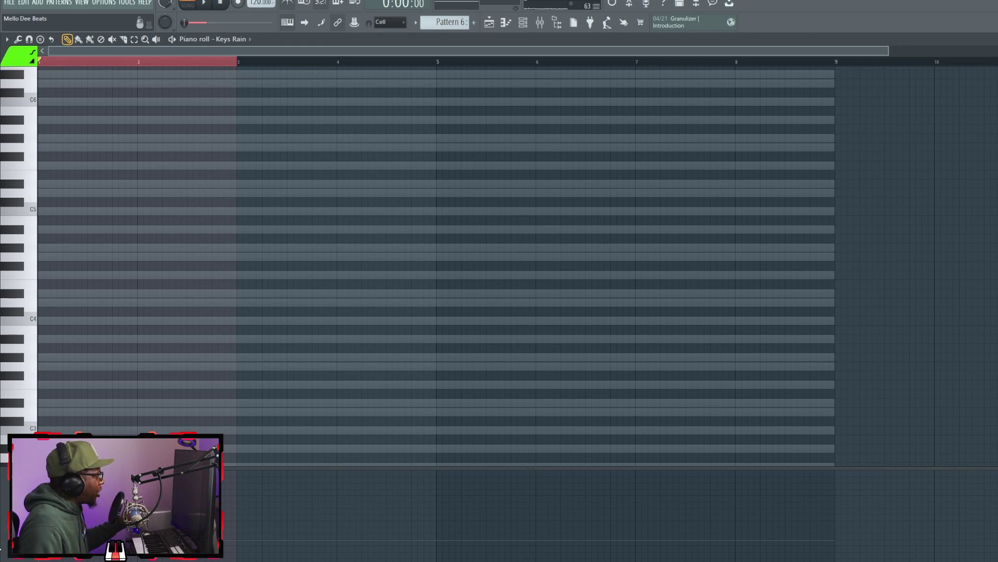
- Place the chord roots: a one-bar C5 in bar 1, then half-bar F5 and G5 in bar 2
left_click(78, 210)
left_click(221, 209)
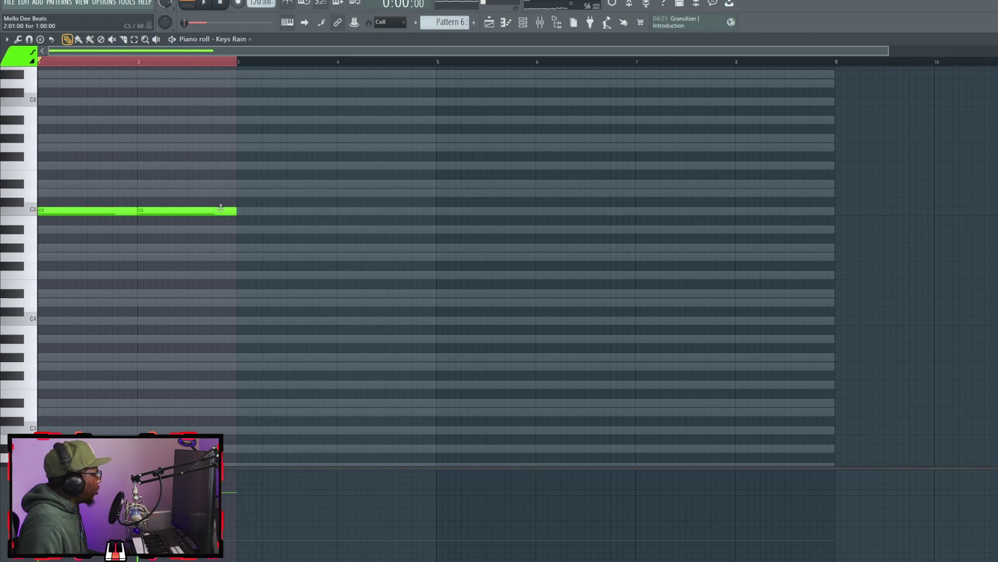
left_click_drag(235, 210, 187, 211)
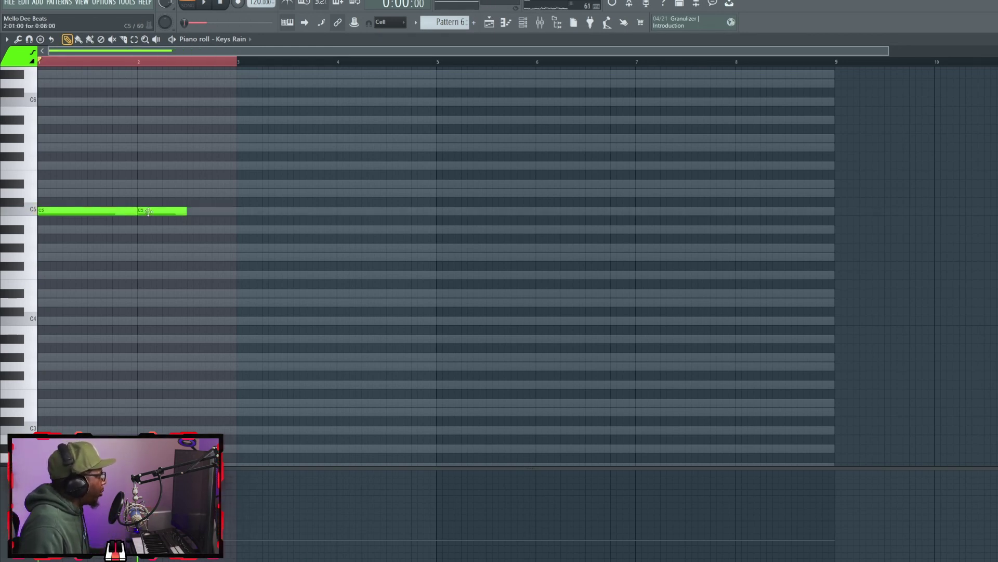
left_click(99, 212)
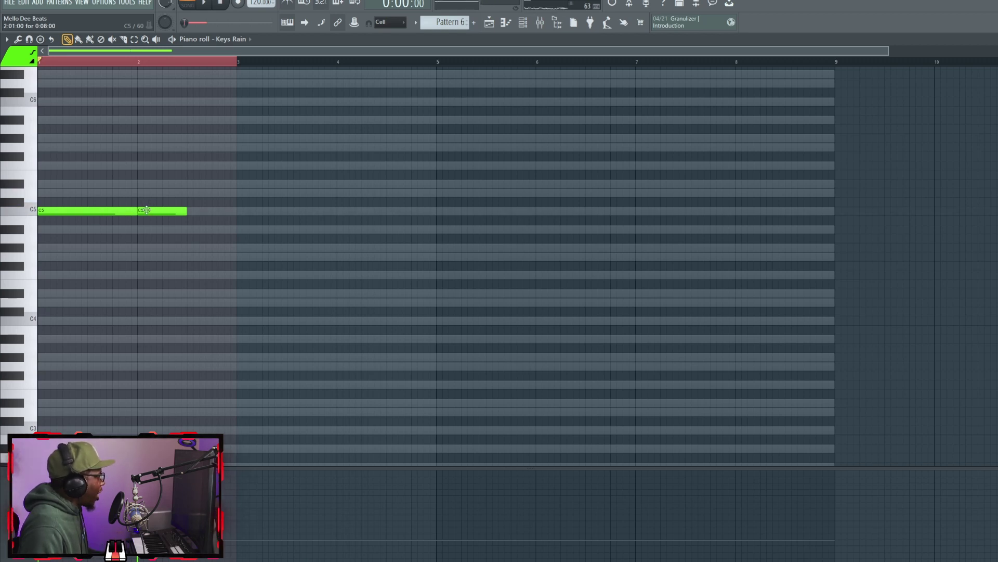
left_click_drag(146, 210, 148, 162)
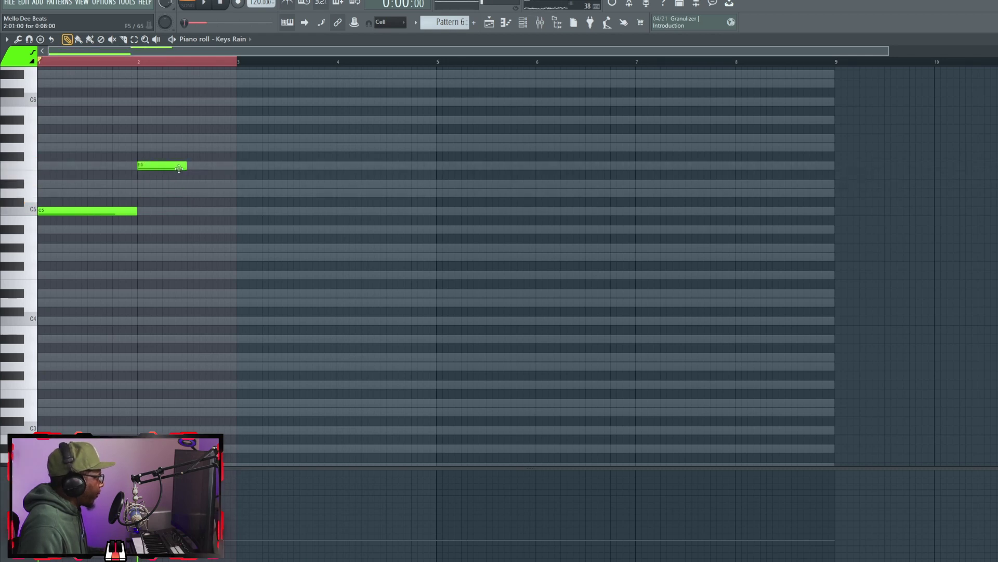
left_click(190, 148)
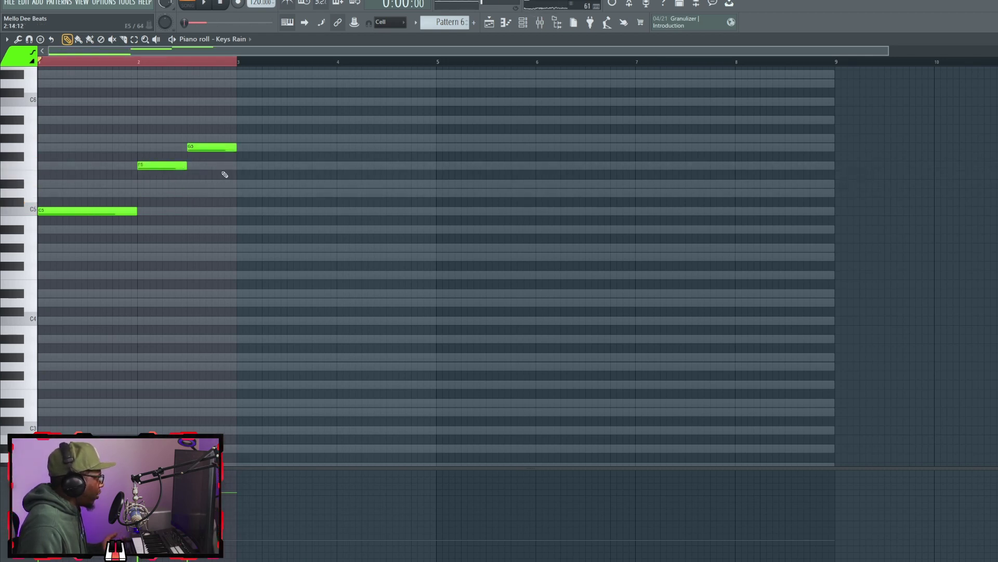
left_click(53, 211)
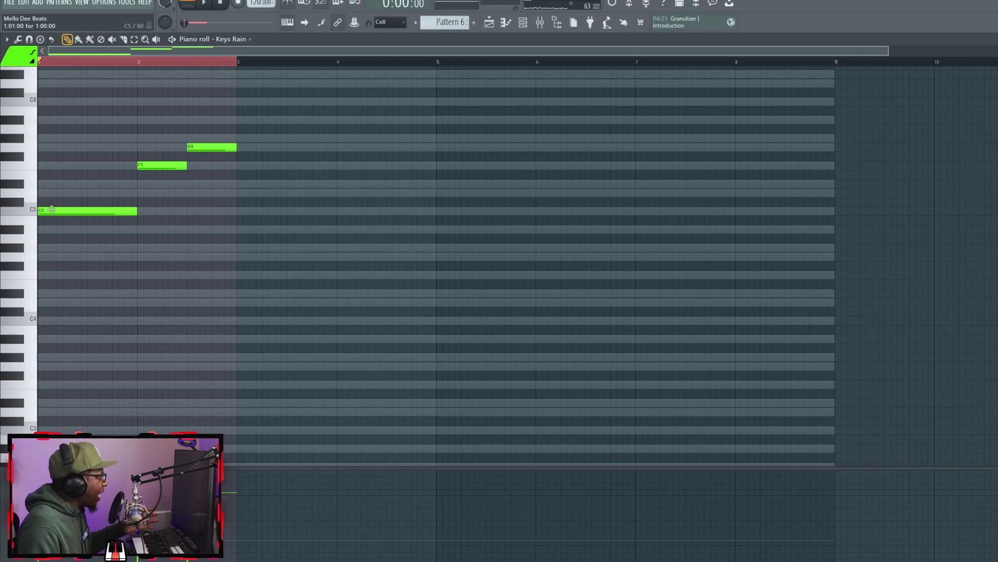
- Stack D#5 and G5 over C5, G#5 and C6 over F5, and A#5 and D6 over G5
left_click(46, 184)
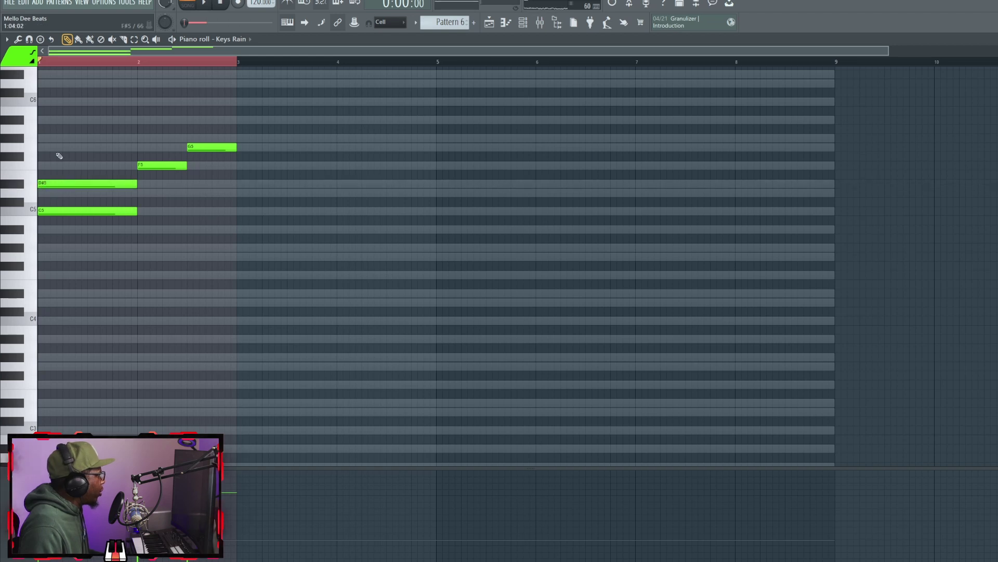
left_click(42, 148)
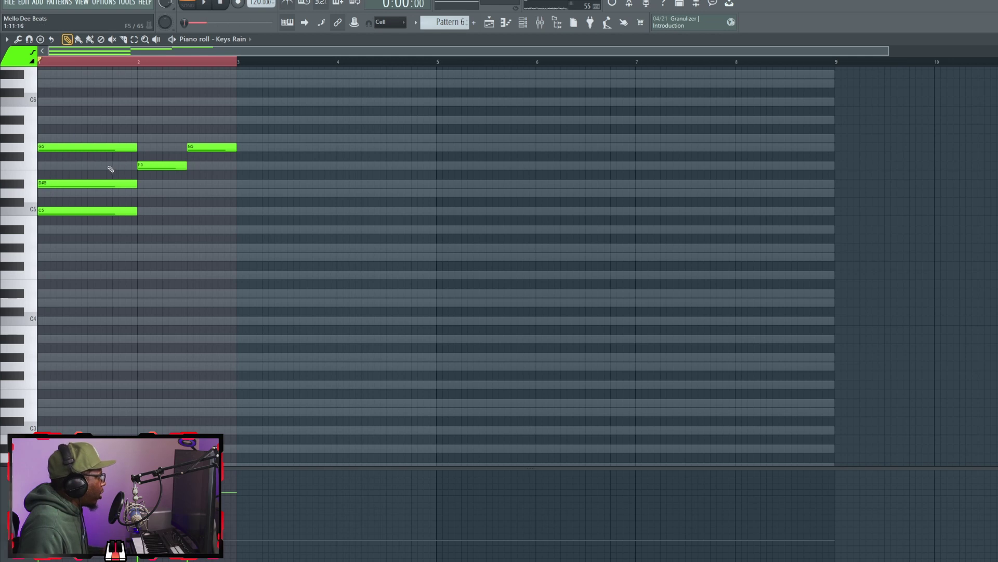
left_click(142, 138)
left_click(139, 102)
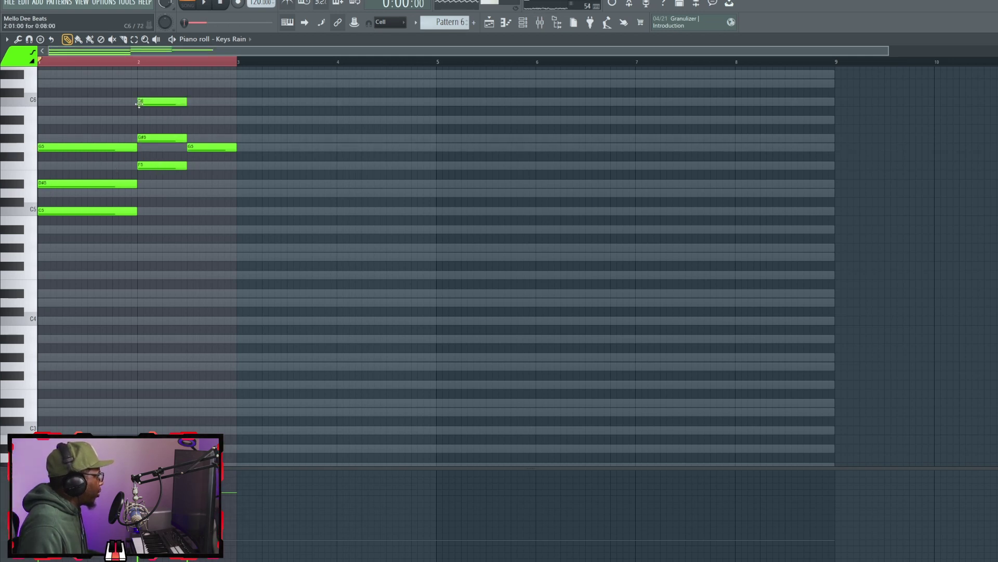
left_click(189, 121)
left_click_drag(185, 85, 225, 179)
- Transpose the bar-2 chords down an octave to F4–G#4–C5 and G4–A#4–D5, and play them back
key("ctrl+Down")
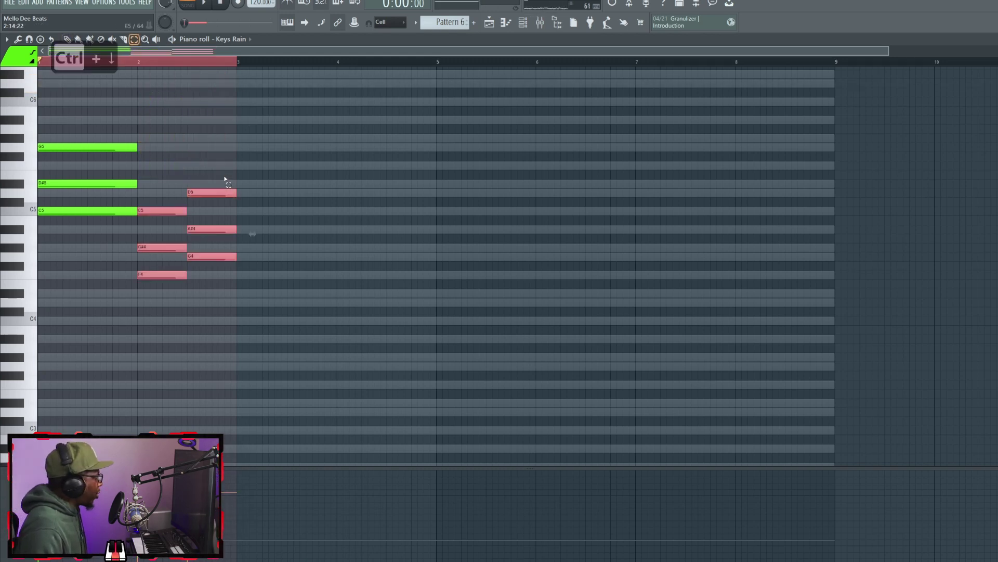
key("space")
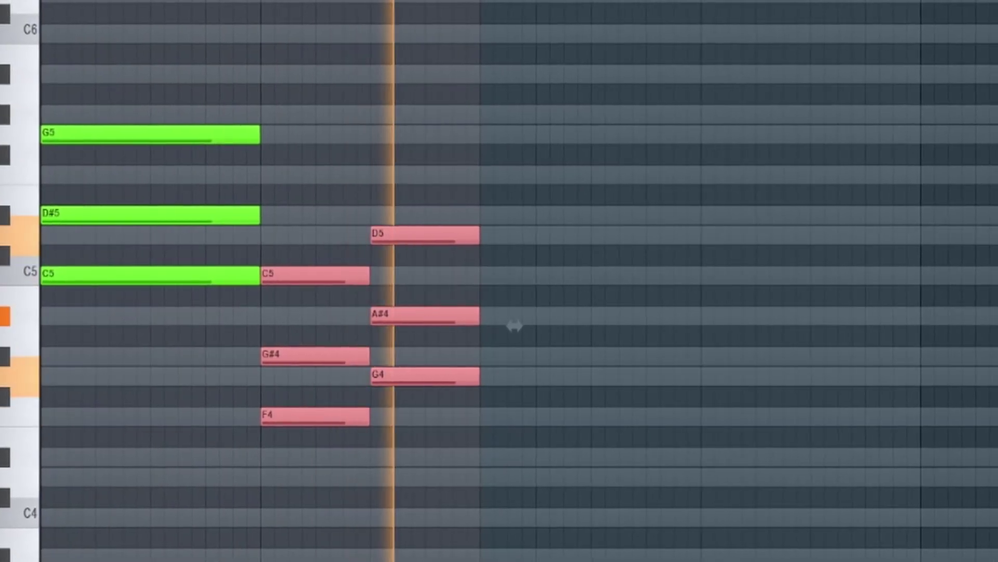
key("space")
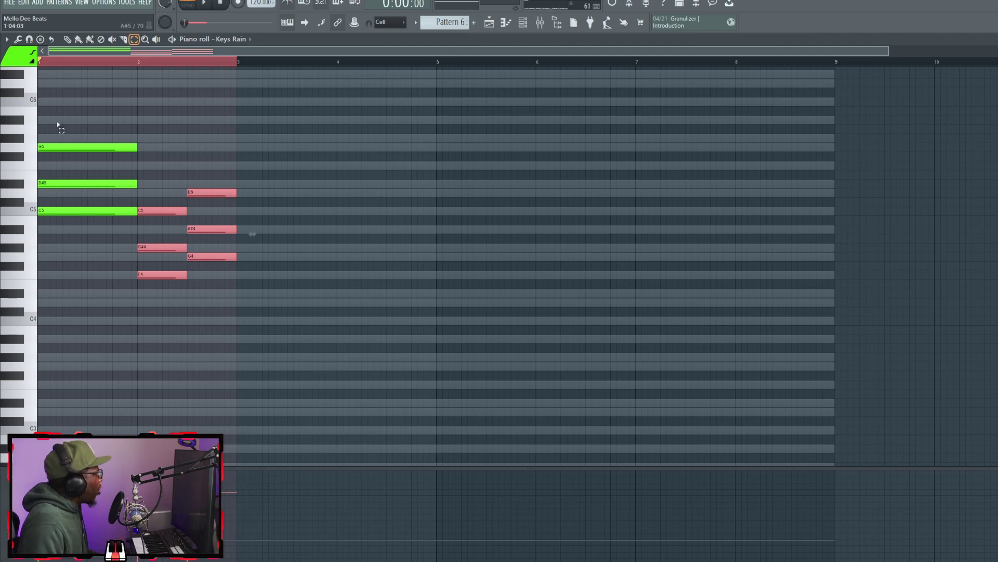
- Add an A#5 on top of the bar-1 chord, preview it removed, and restore it
key("p")
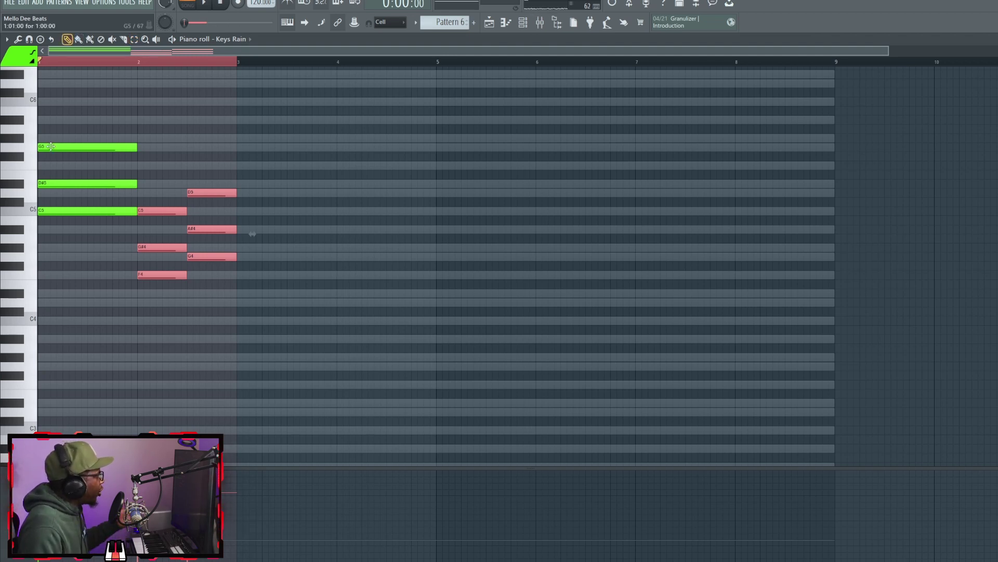
mouse_move(52, 145)
left_mouse_down()
mouse_move(51, 137)
mouse_move(51, 145)
left_mouse_up()
left_click(44, 120)
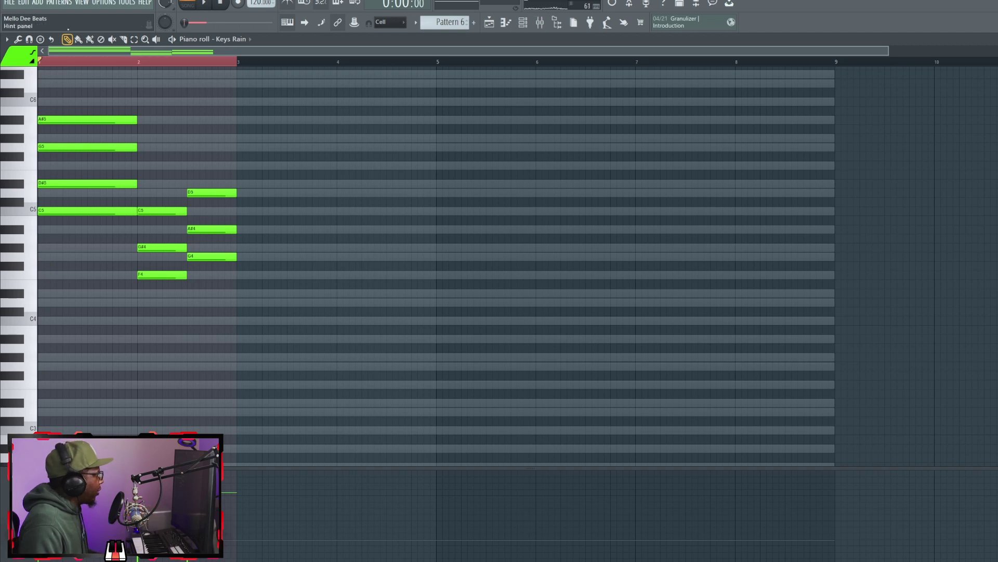
key("space")
key("space")
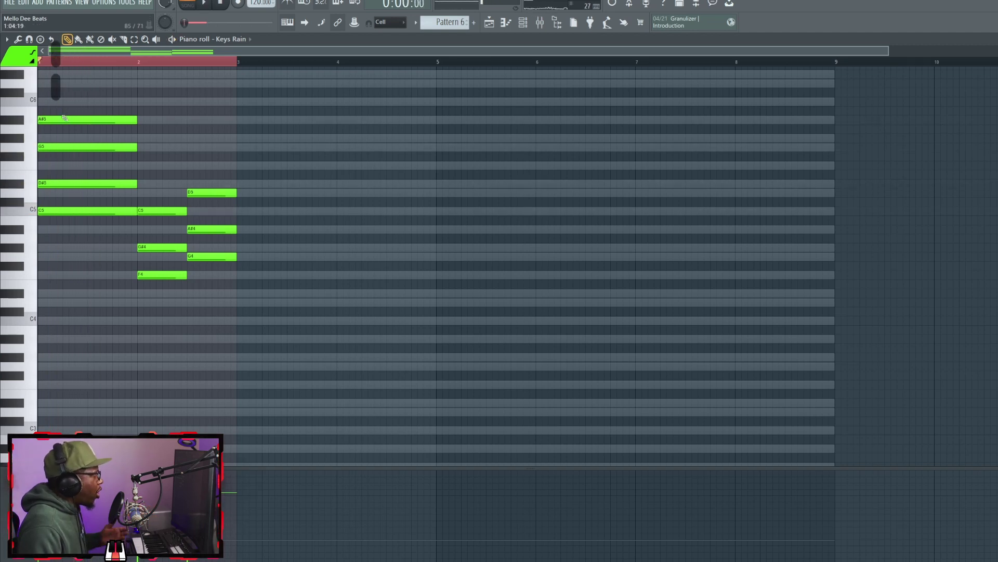
right_click(64, 121)
key("space")
key("space")
key("ctrl+z")
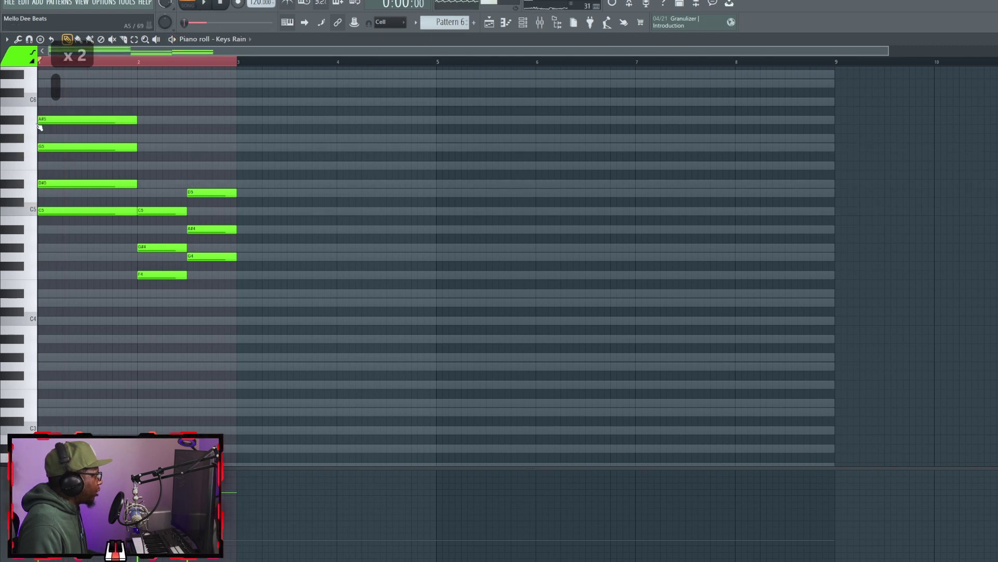
key("space")
key("space")
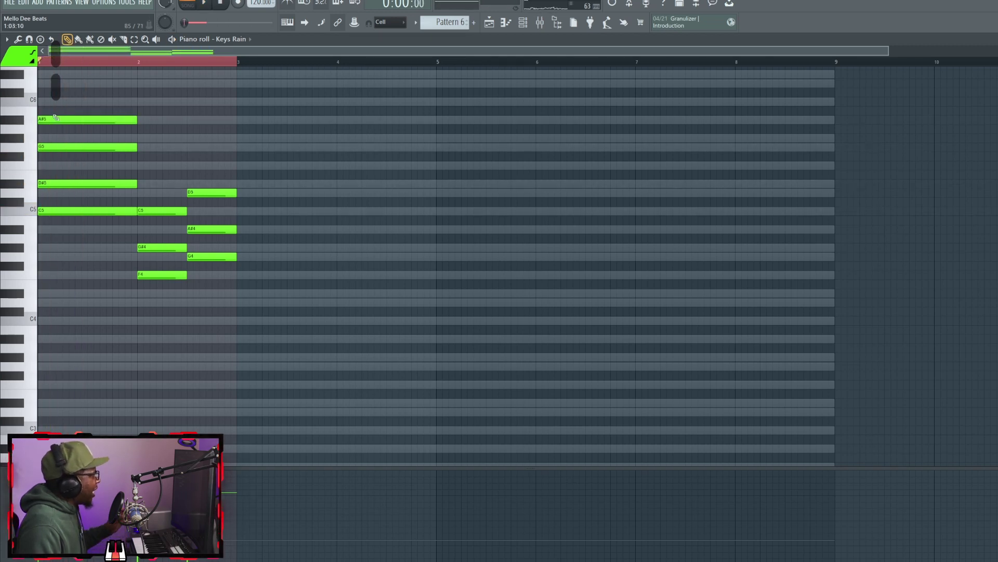
- Top the bar-1 chord with D6, fill out both bar-2 chords with higher notes, and play
left_click(50, 104)
right_click(48, 101)
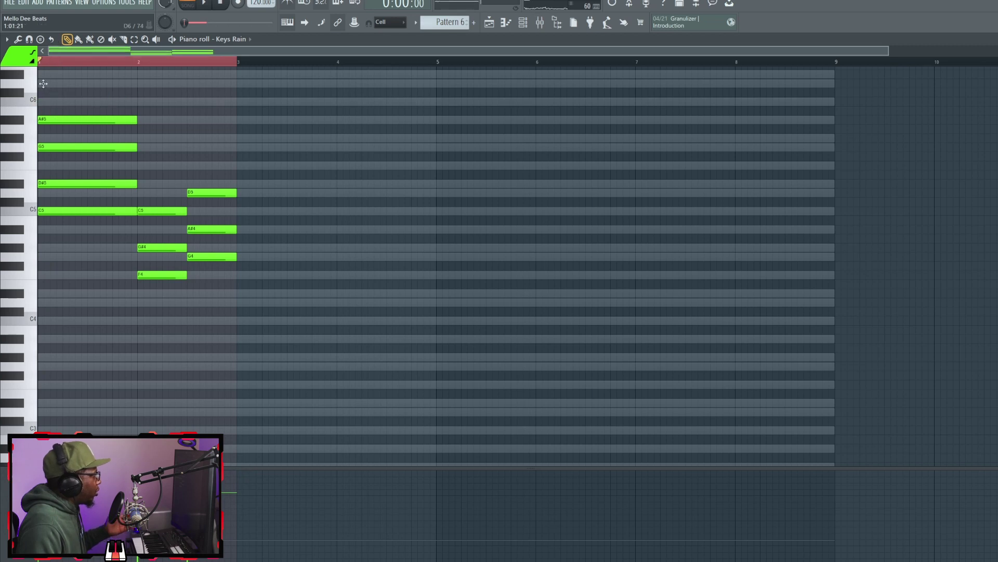
left_click(52, 83)
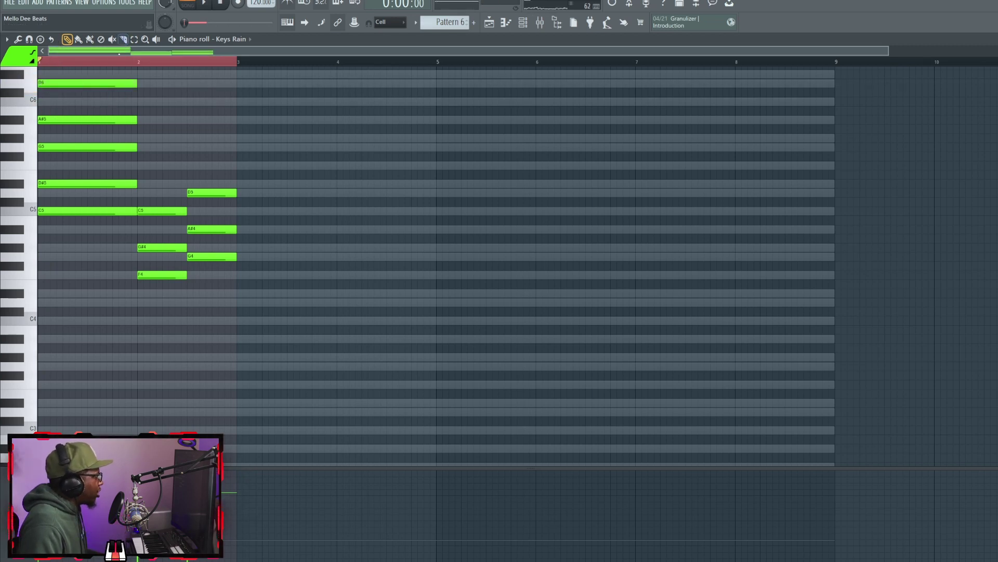
key("space")
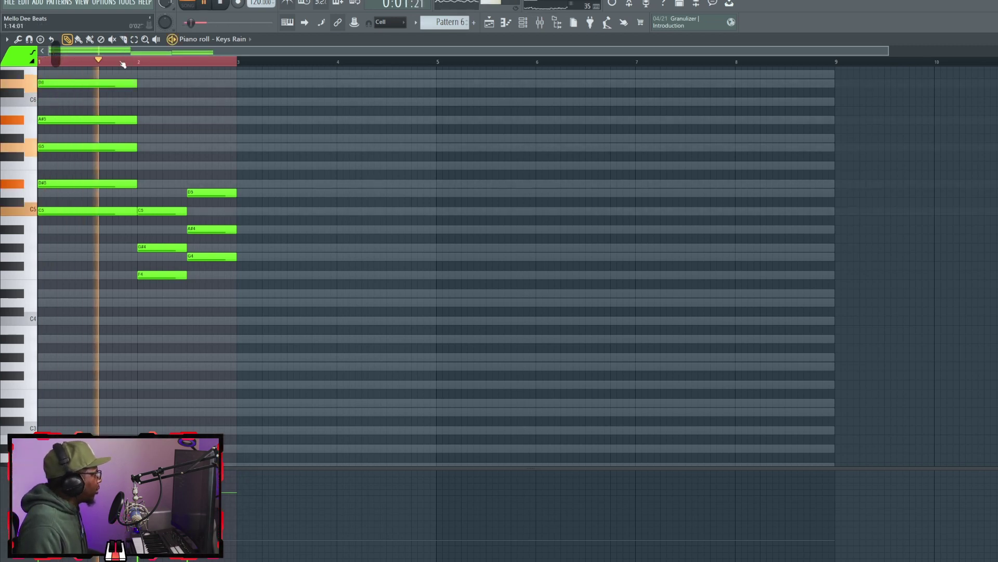
key("space")
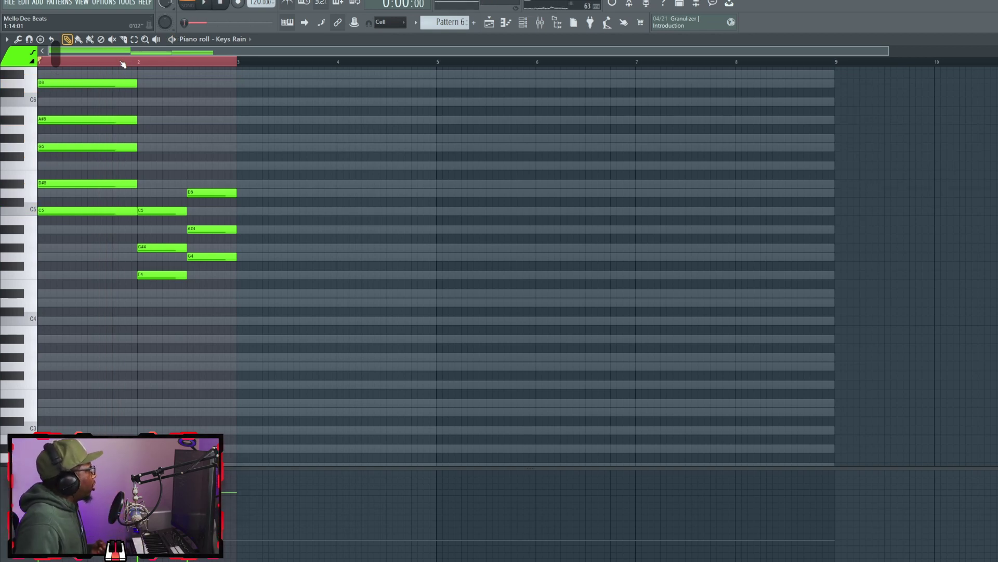
key("ctrl+z")
key("space")
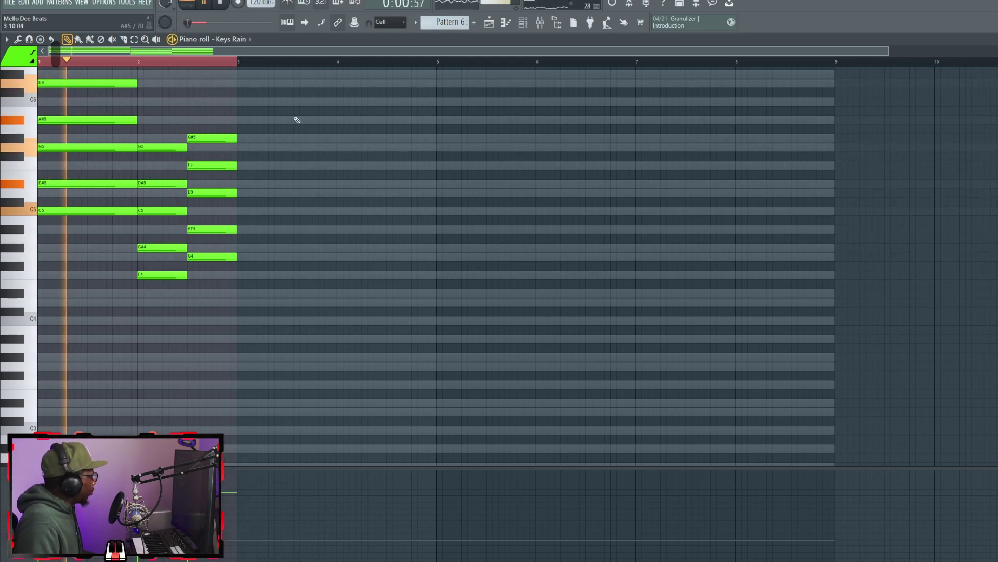
- Stop playback and select every note in the Keys Rain piano roll
key("space")
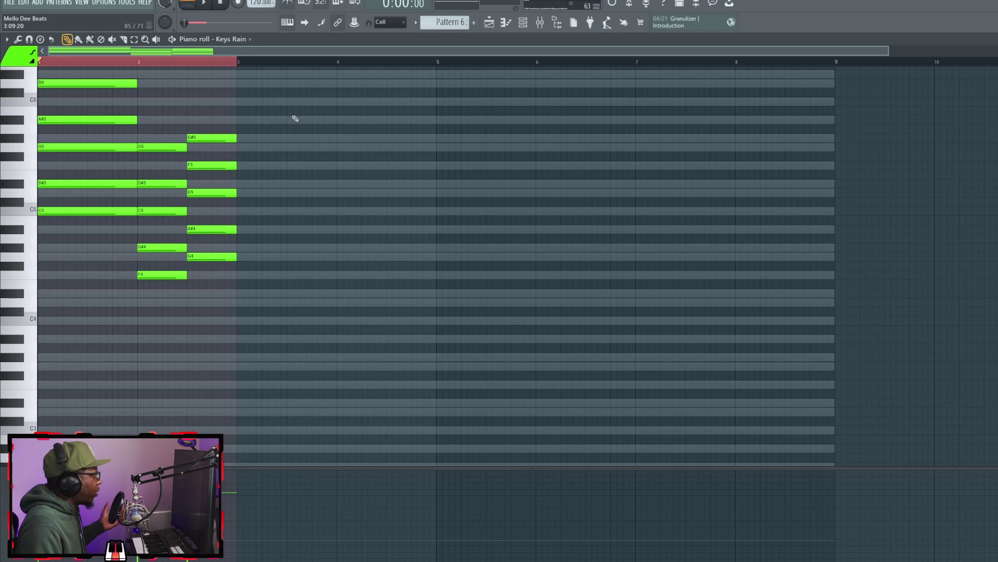
key("ctrl+a")
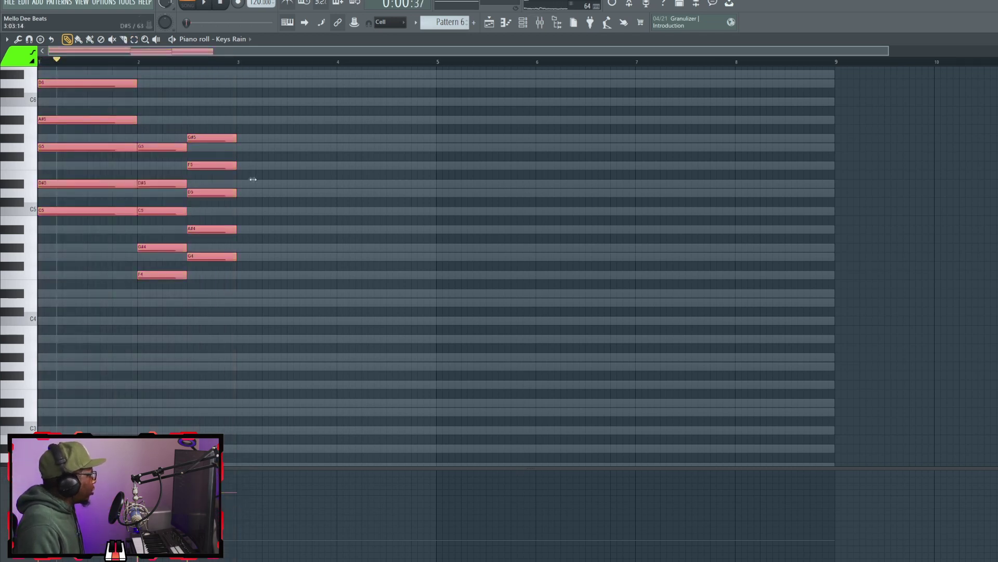
- Stretch the selected chords to four times their length and play the result
left_click_drag(302, 176, 850, 259)
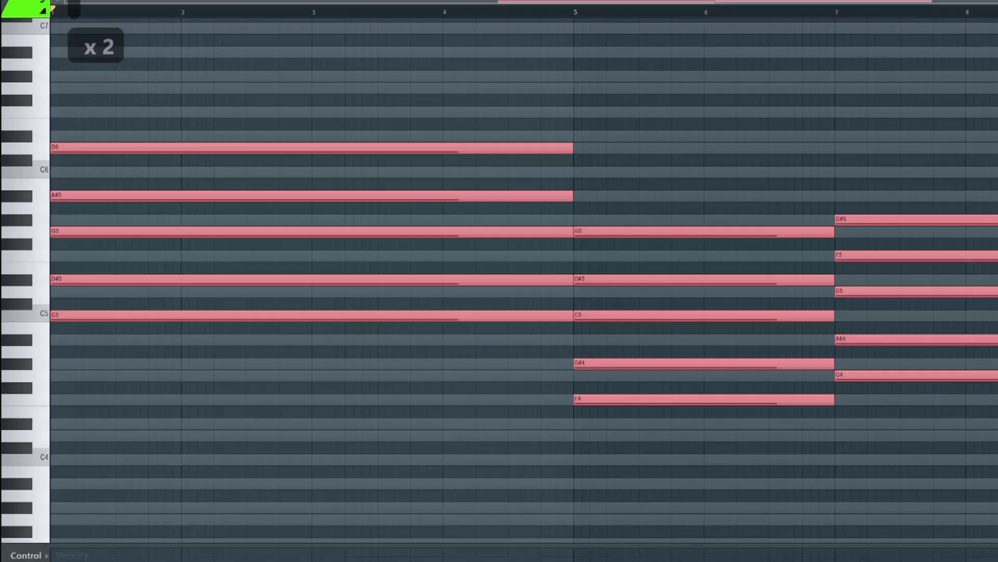
key("space")
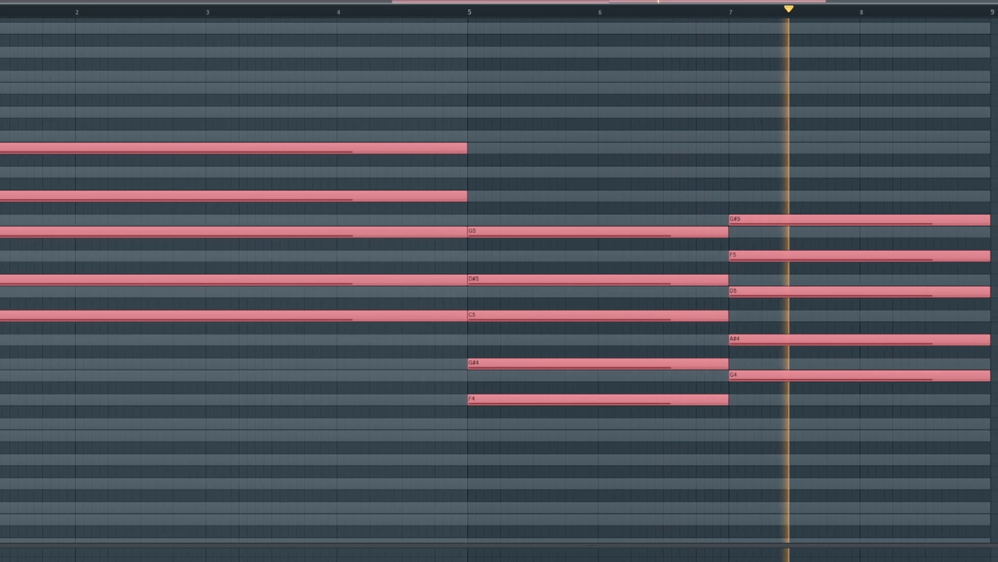
key("space")
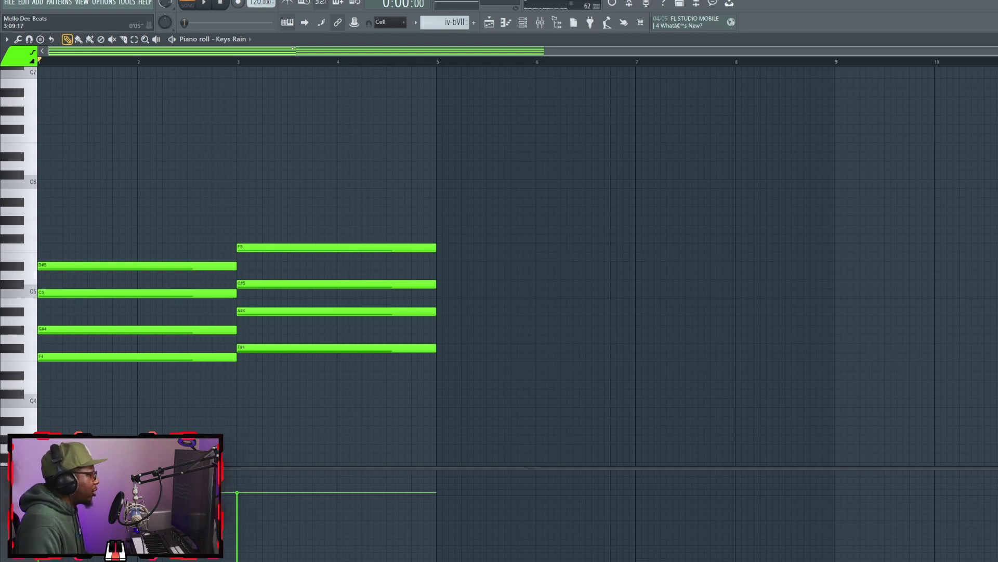
- Play the iv - bVII chord example
key("space")
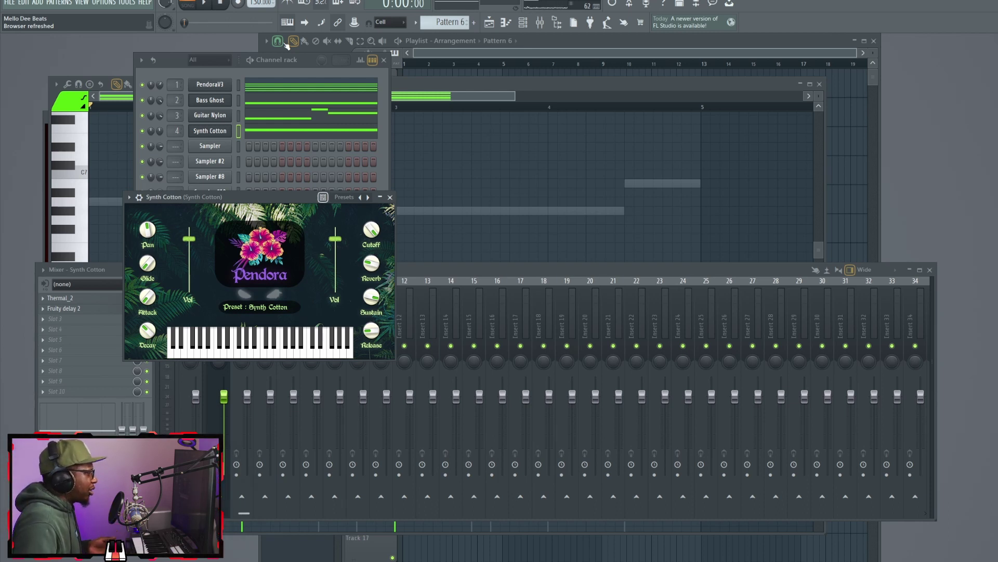
- Bring the Channel rack's list of instrument channels to the front
left_click(270, 128)
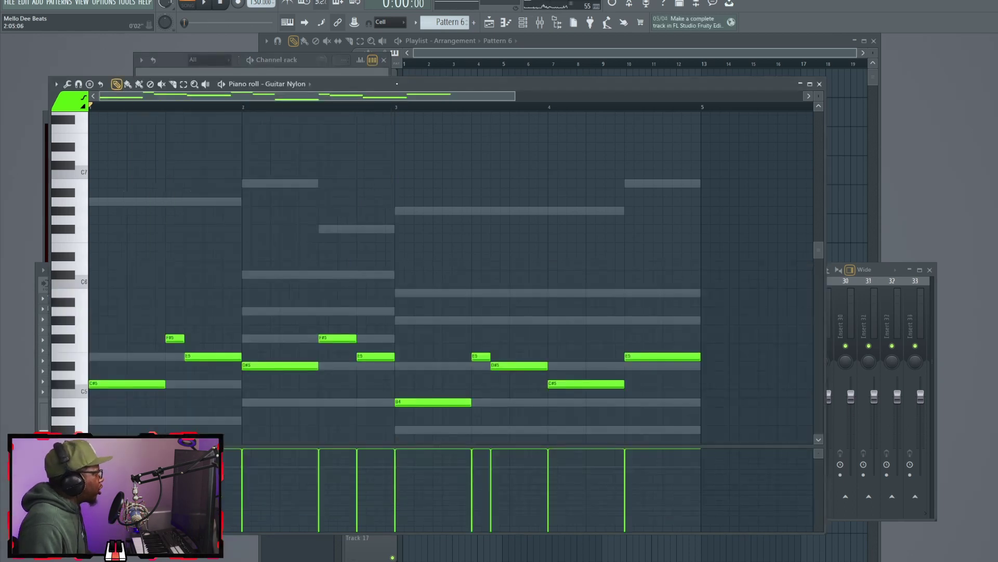
- Maximize the Guitar Nylon piano roll, play its melody through, then open Synth Cotton's notes
double_click(398, 85)
key("space")
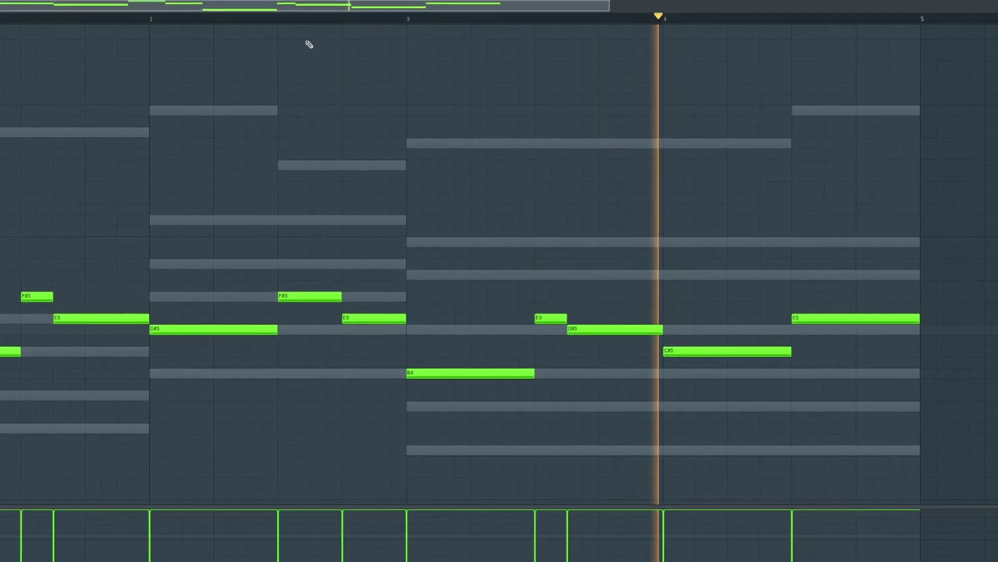
key("space")
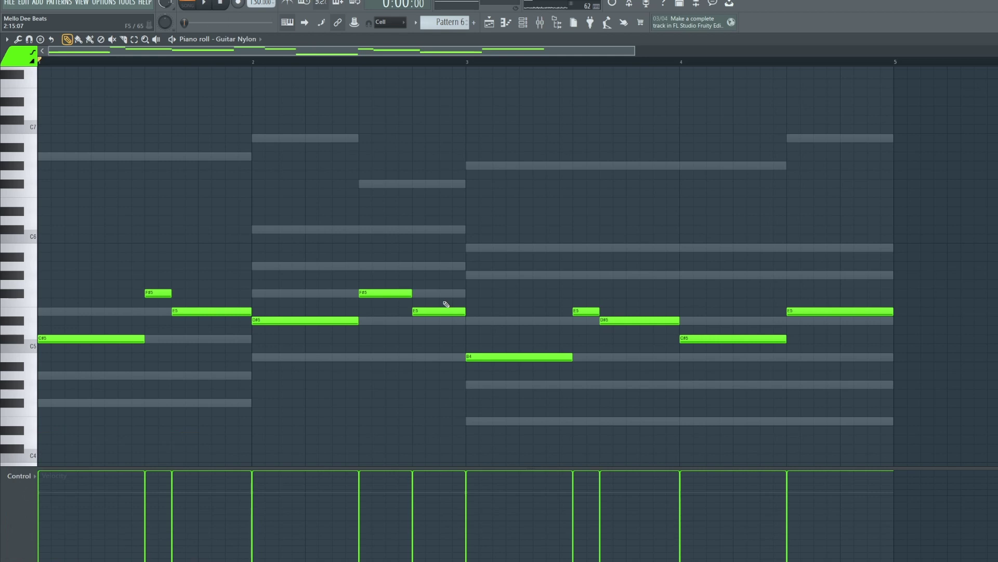
double_click(188, 156)
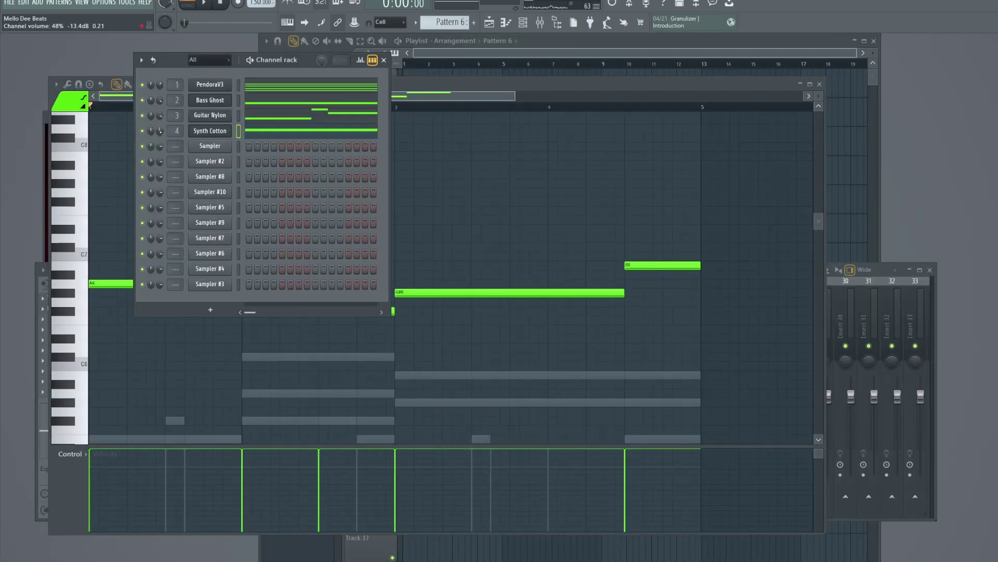
- Maximize the Pluck Agent piano roll to show its eight bars of short high notes
double_click(459, 78)
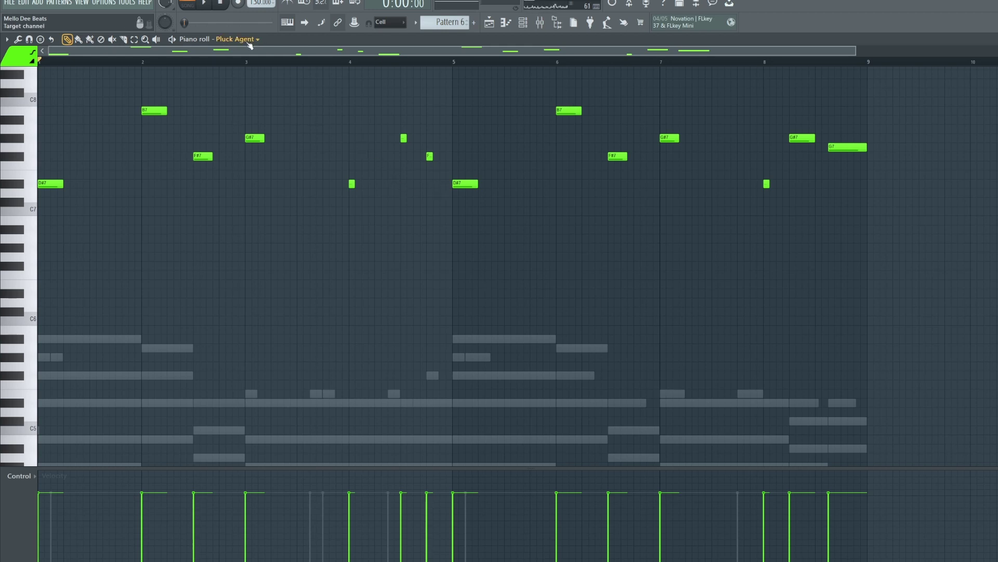
- Play the Pluck Agent melody from the start of bar 1
key("space")
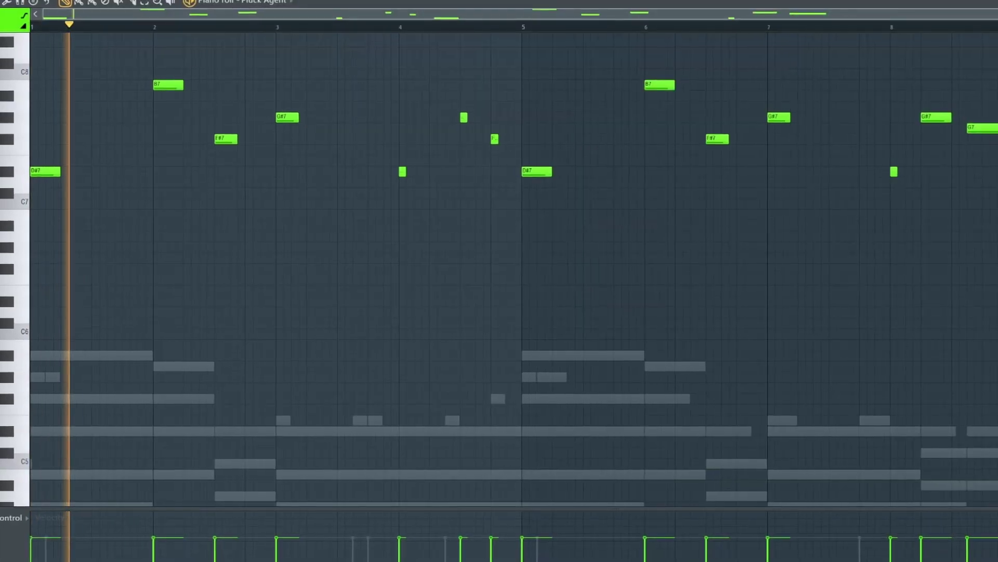